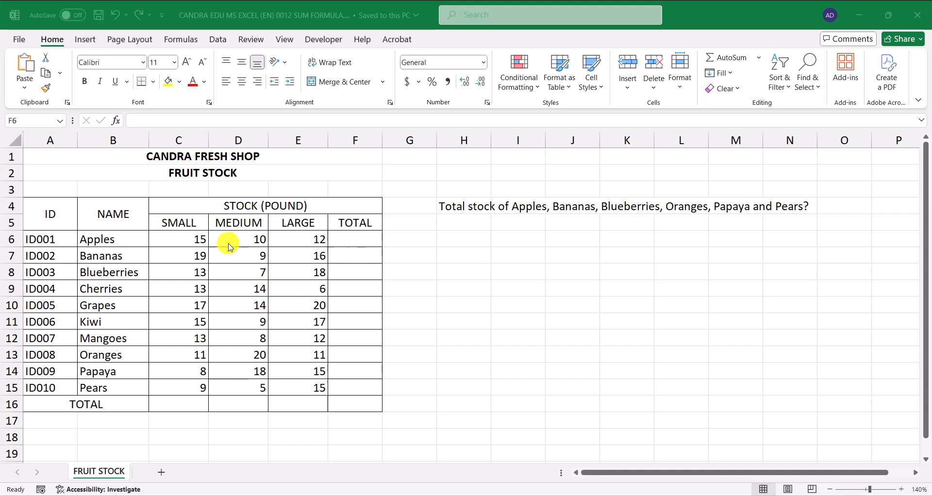
- Total the Apples stock in F6 by adding the individual cells with =SUM(C6,D6,E6)
{"action": "left_click", "coordinate": [360, 238]}
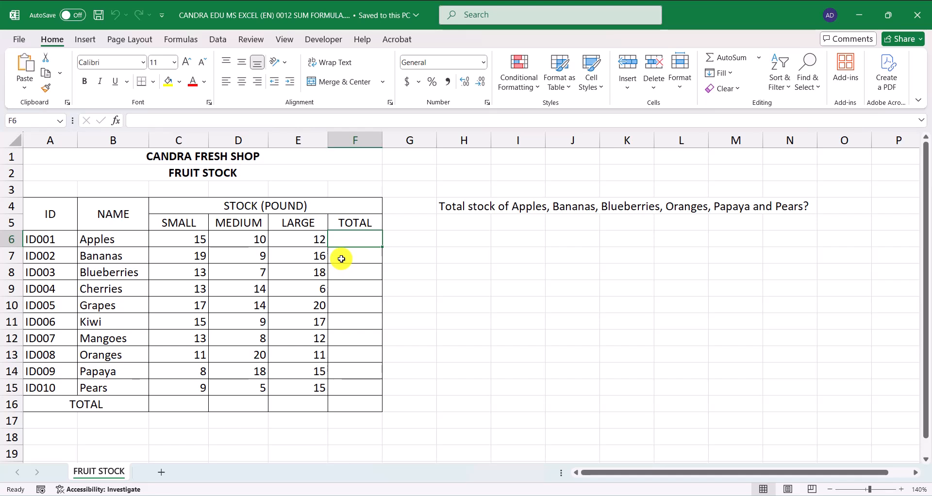
{"action": "type", "text": "=SUM("}
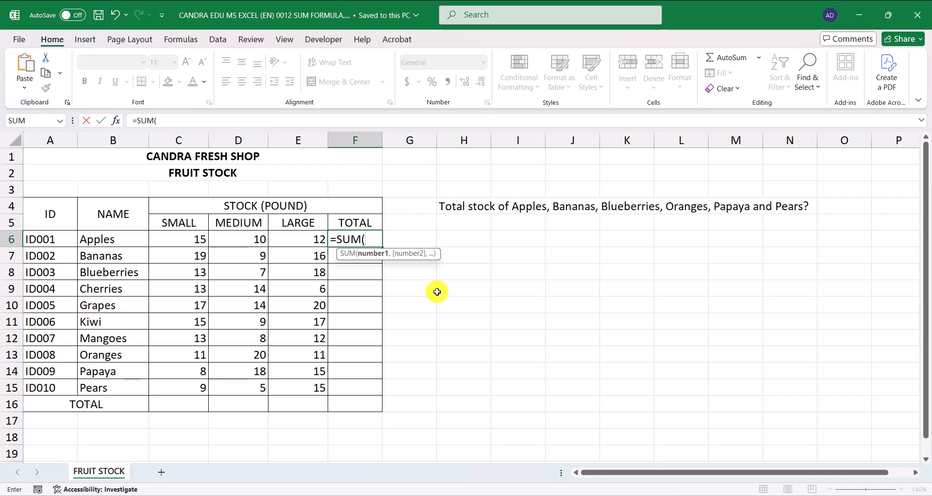
{"action": "left_click", "coordinate": [192, 239]}
{"action": "type", "text": ","}
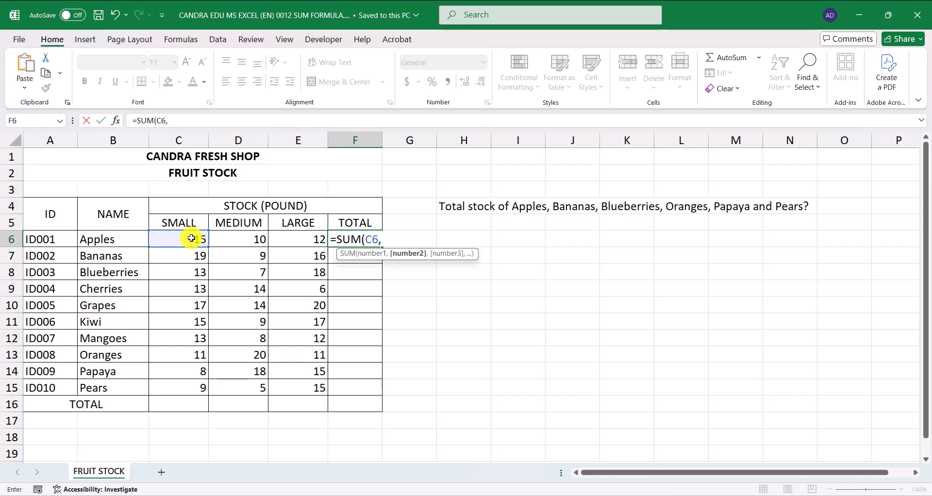
{"action": "left_click", "coordinate": [241, 239]}
{"action": "type", "text": ","}
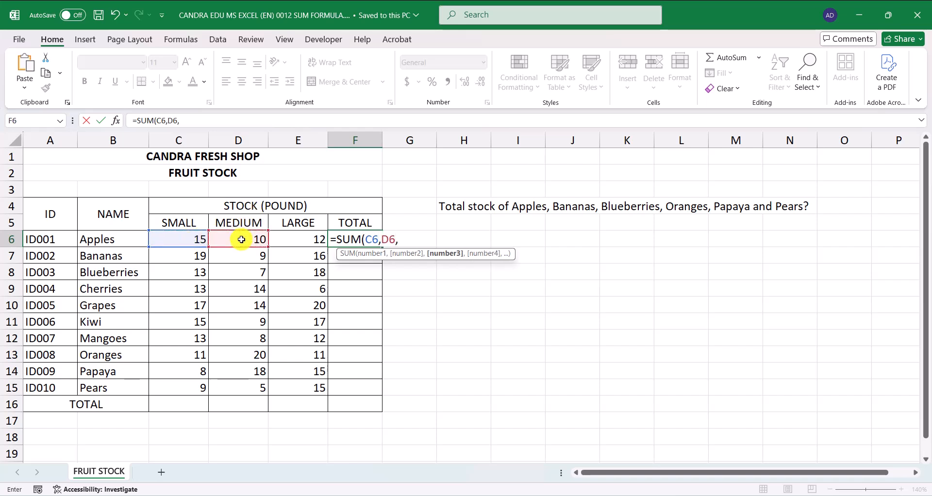
{"action": "left_click", "coordinate": [298, 240]}
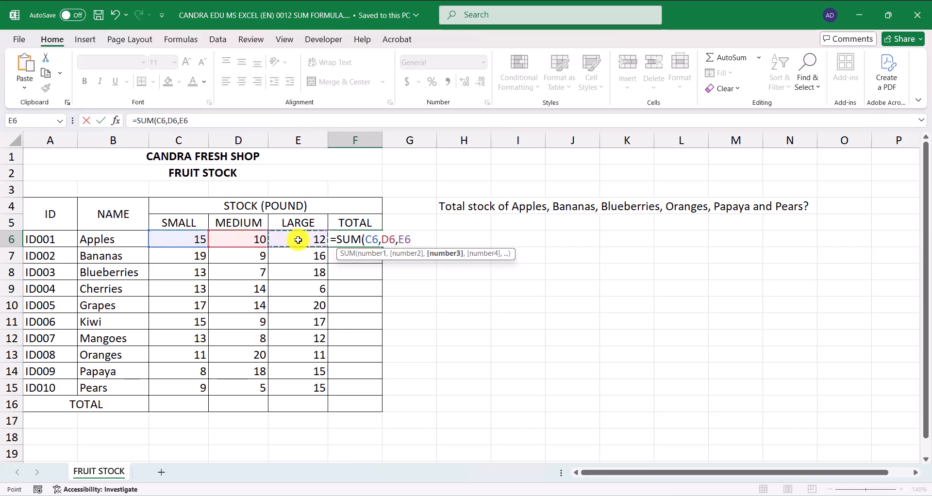
{"action": "type", "text": ")"}
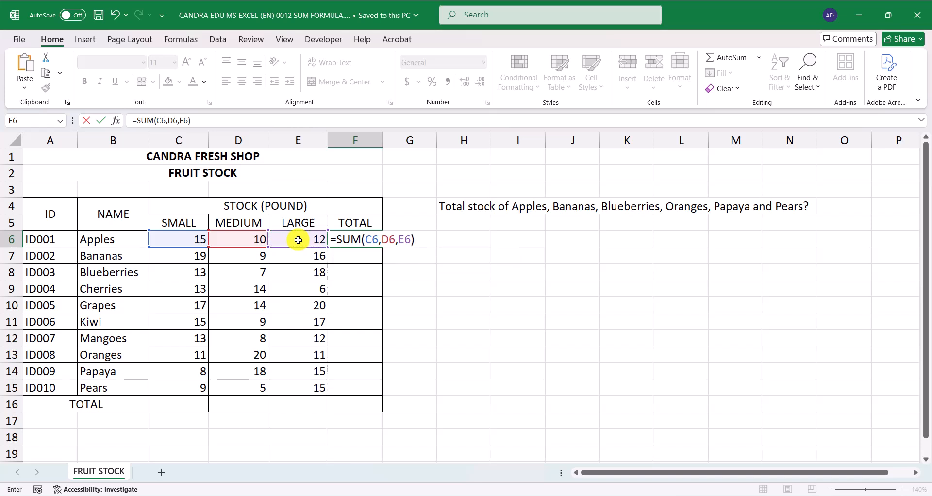
{"action": "key", "text": "Return"}
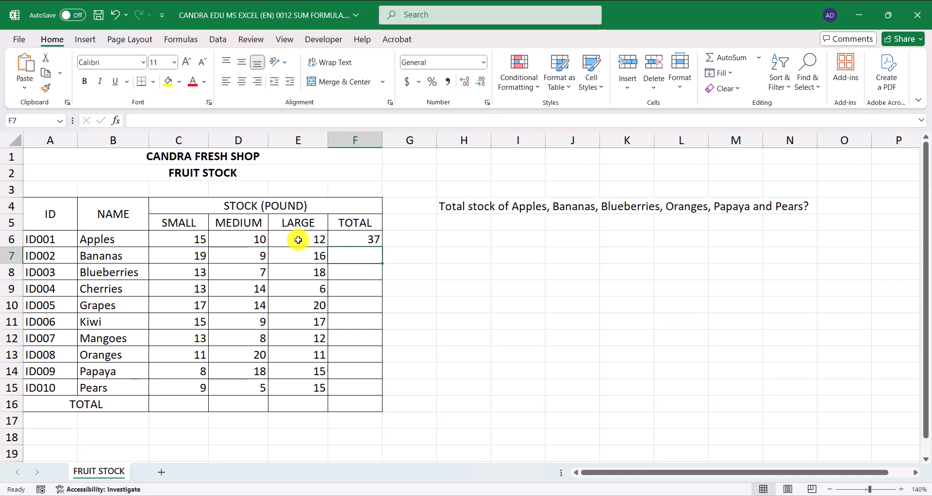
- Replace the Apples total in F6 with the range formula =SUM(C6:E6)
{"action": "key", "text": "Up"}
{"action": "key", "text": "Delete"}
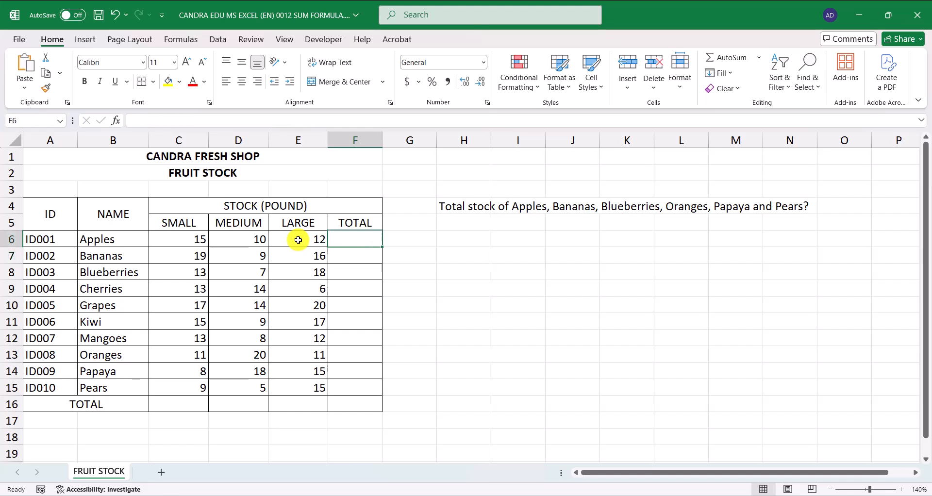
{"action": "type", "text": "="}
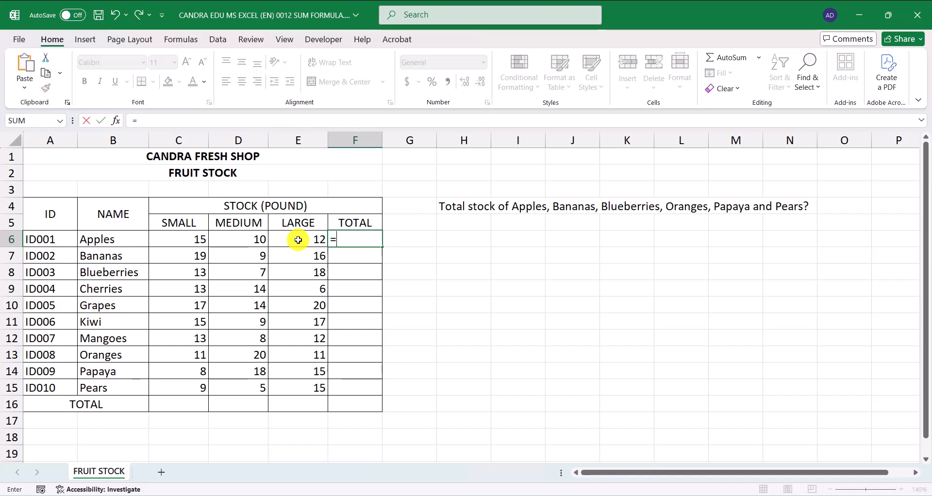
{"action": "type", "text": "SUM"}
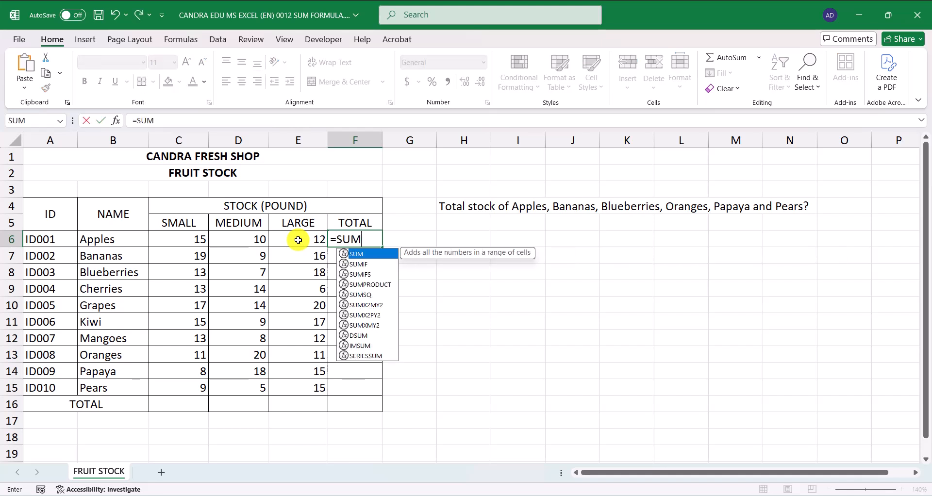
{"action": "type", "text": "("}
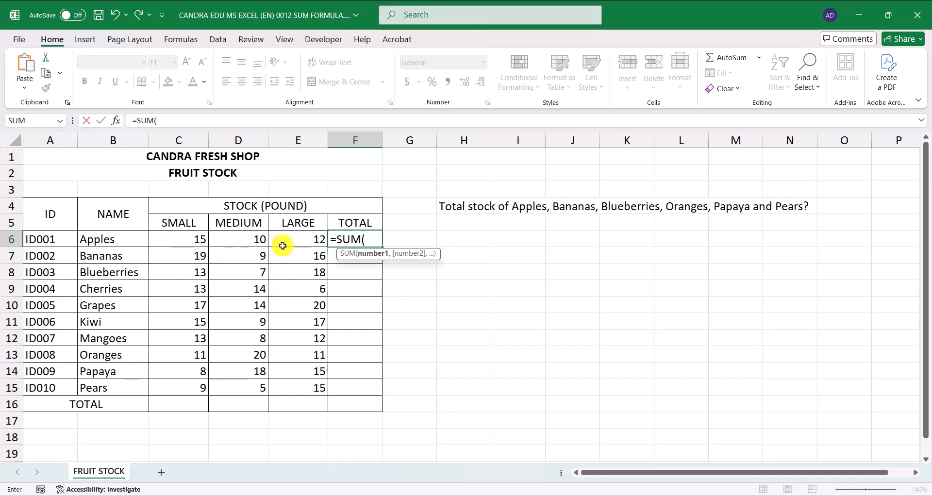
{"action": "left_click_drag", "start_coordinate": [178, 238], "coordinate": [311, 238]}
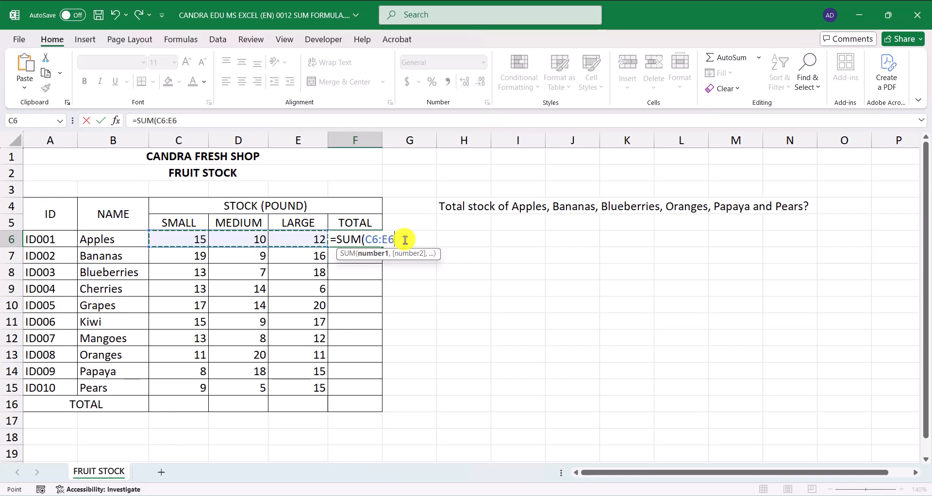
{"action": "type", "text": ")"}
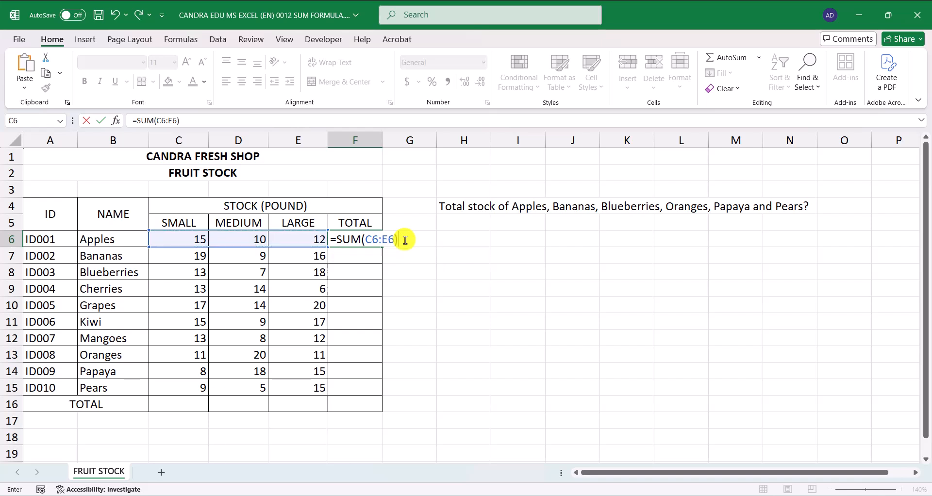
{"action": "key", "text": "Return"}
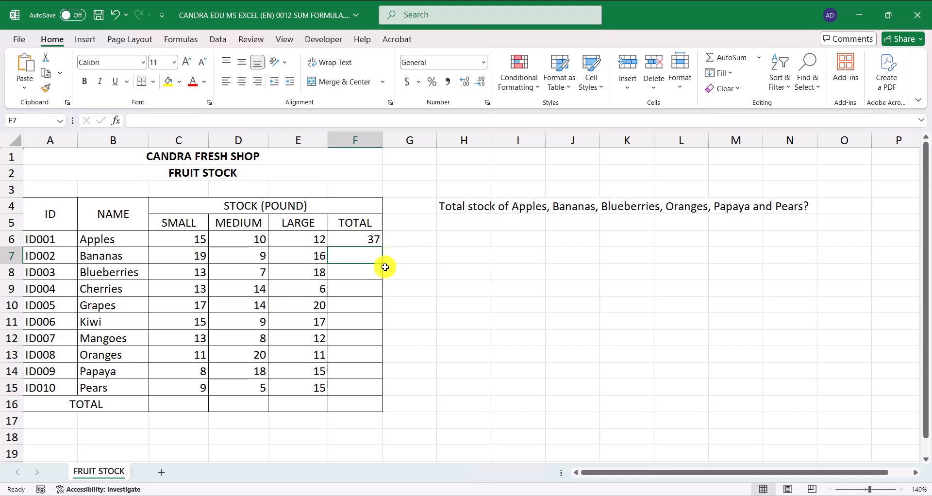
- Clear the Apples total in F6 and recalculate it with AutoSum over C6:E6
{"action": "left_click", "coordinate": [369, 239]}
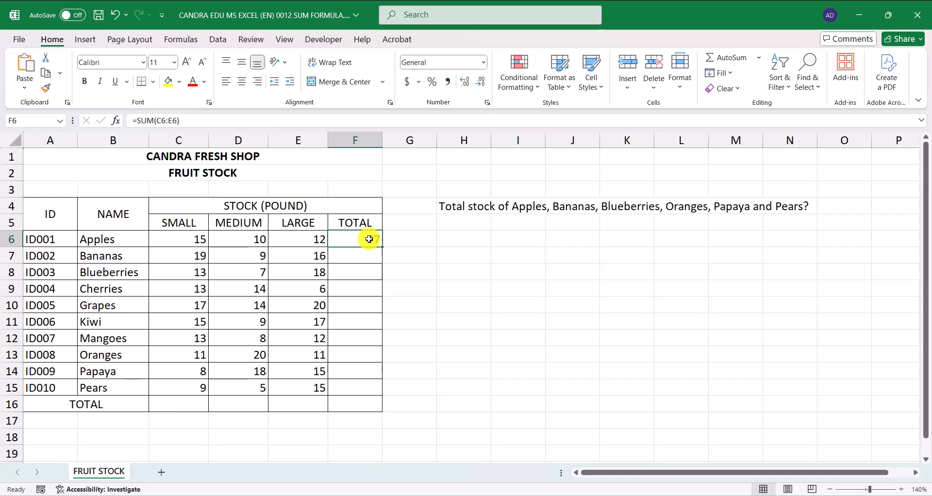
{"action": "key", "text": "Delete"}
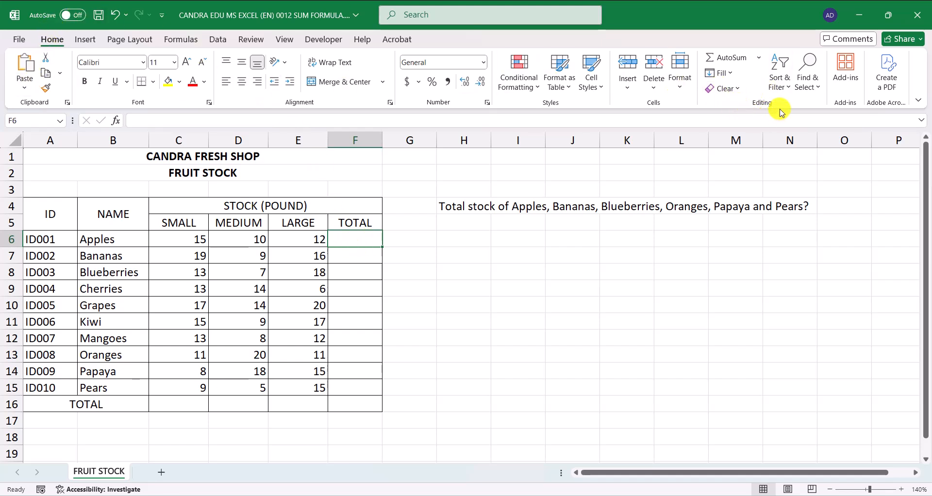
{"action": "left_click", "coordinate": [727, 61]}
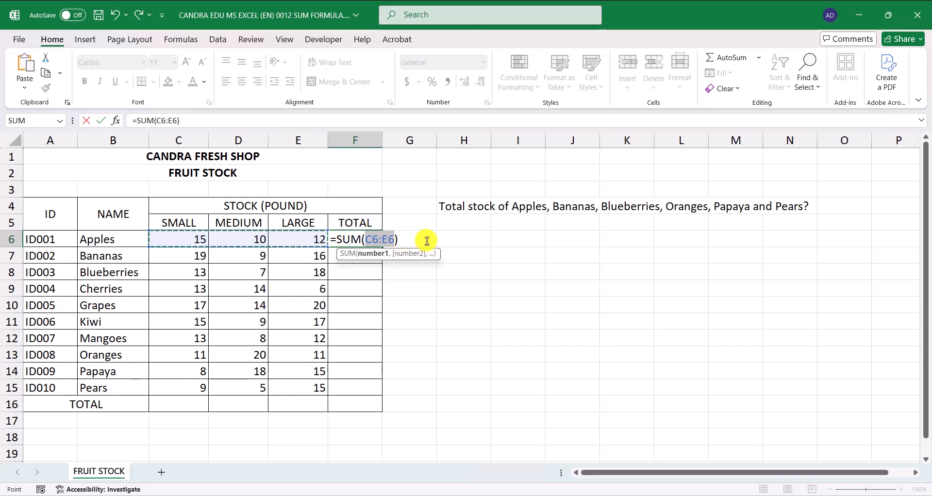
{"action": "key", "text": "Return"}
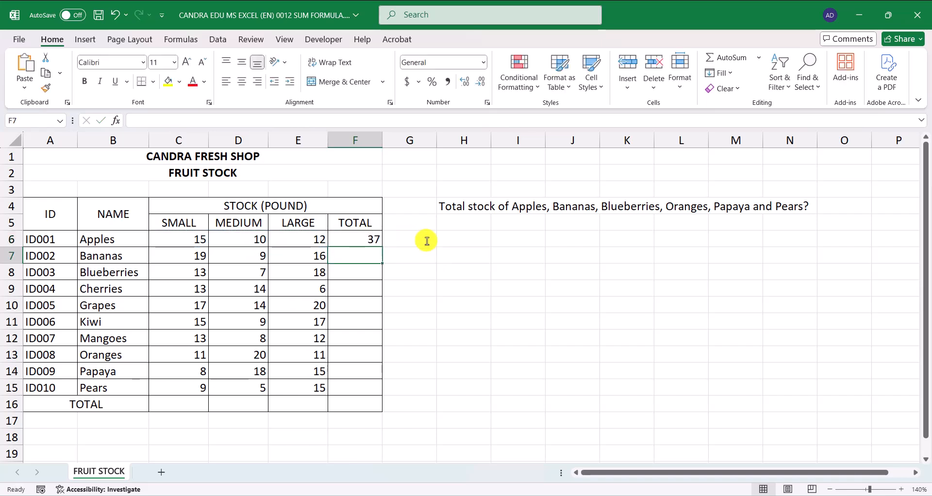
- Fill the Apples total formula from F6 down through F15 for all the other fruits
{"action": "left_click", "coordinate": [367, 241]}
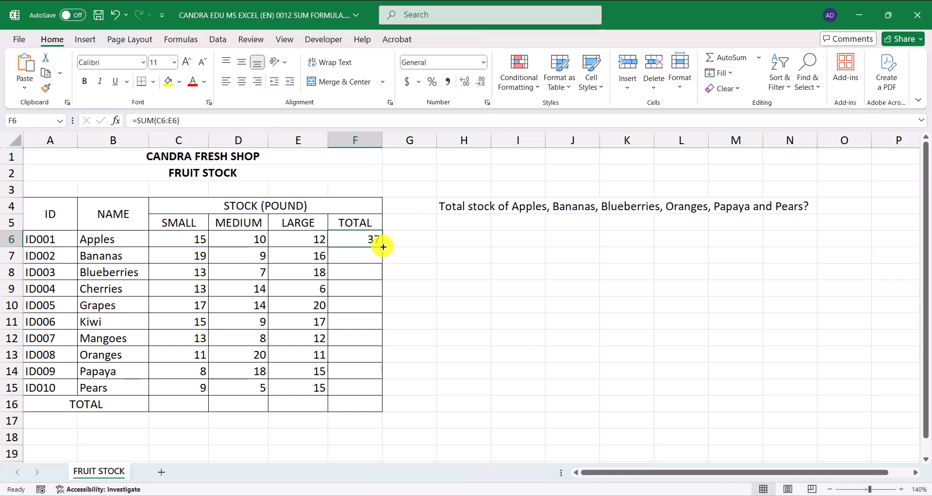
{"action": "left_click_drag", "start_coordinate": [383, 247], "coordinate": [384, 247]}
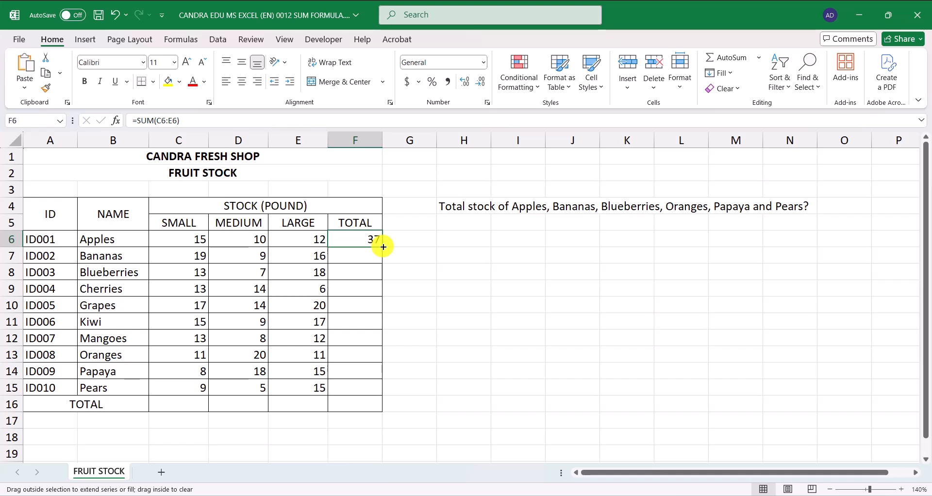
{"action": "left_click_drag", "start_coordinate": [384, 247], "coordinate": [382, 397]}
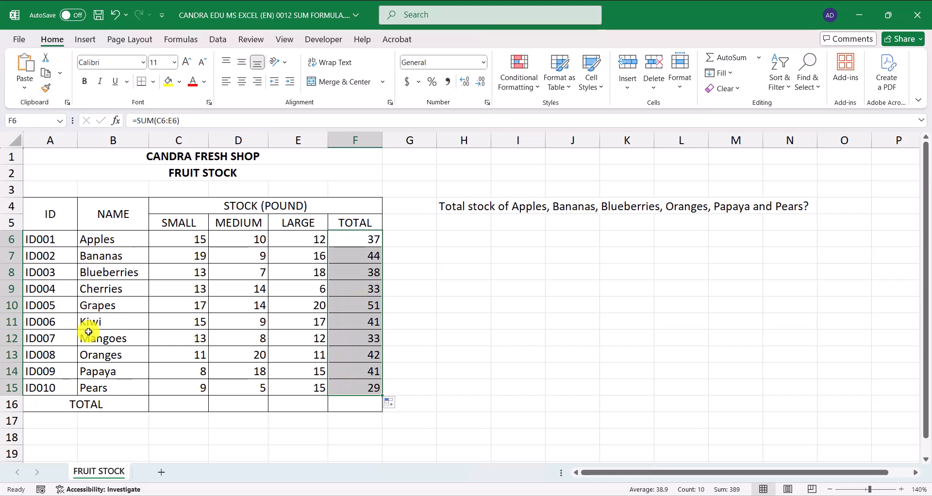
{"action": "left_click", "coordinate": [371, 389]}
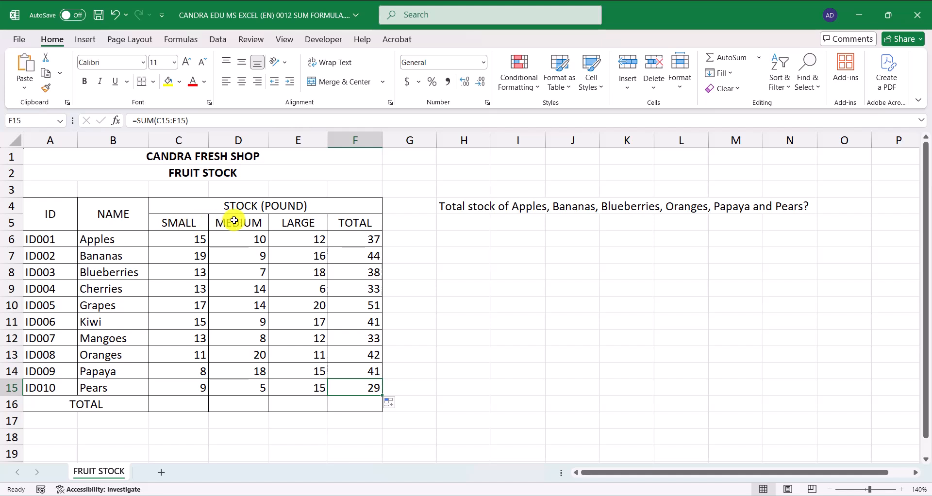
- Total the SMALL stock column in C16 with the formula =SUM(C6:C15)
{"action": "left_click", "coordinate": [105, 405]}
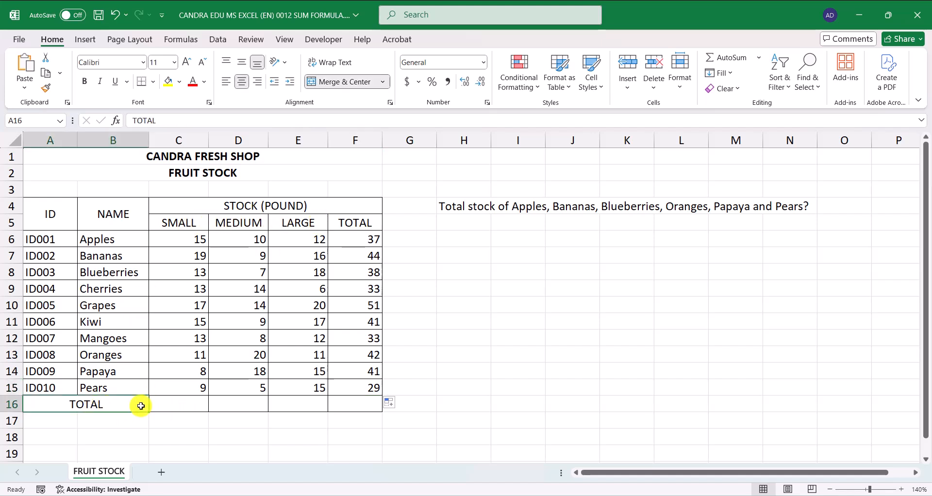
{"action": "left_click", "coordinate": [187, 406]}
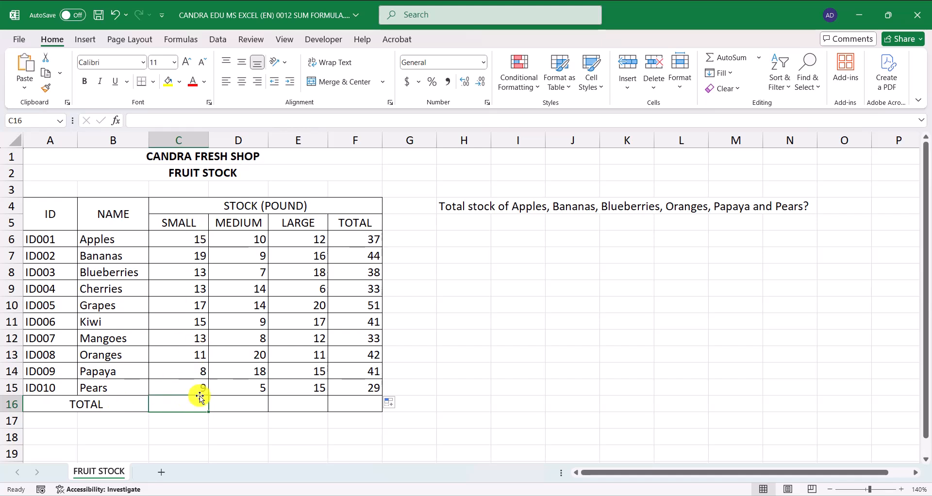
{"action": "type", "text": "="}
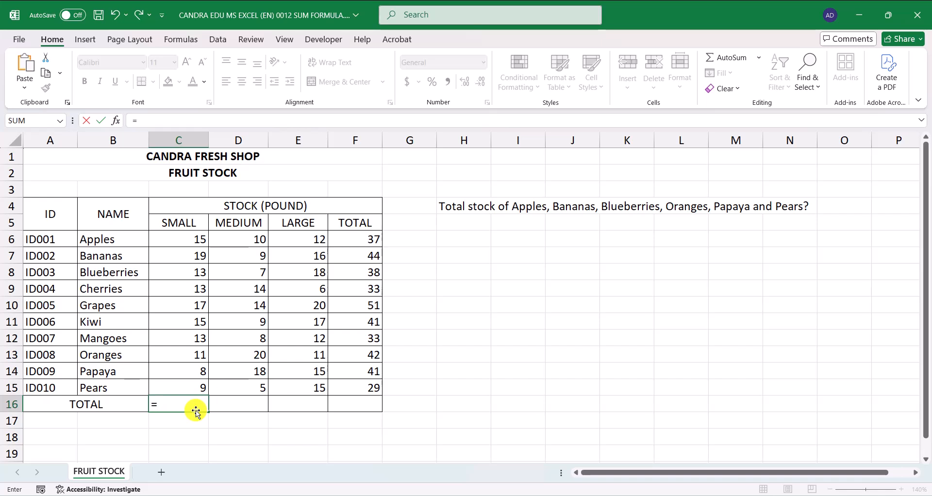
{"action": "type", "text": "SUM("}
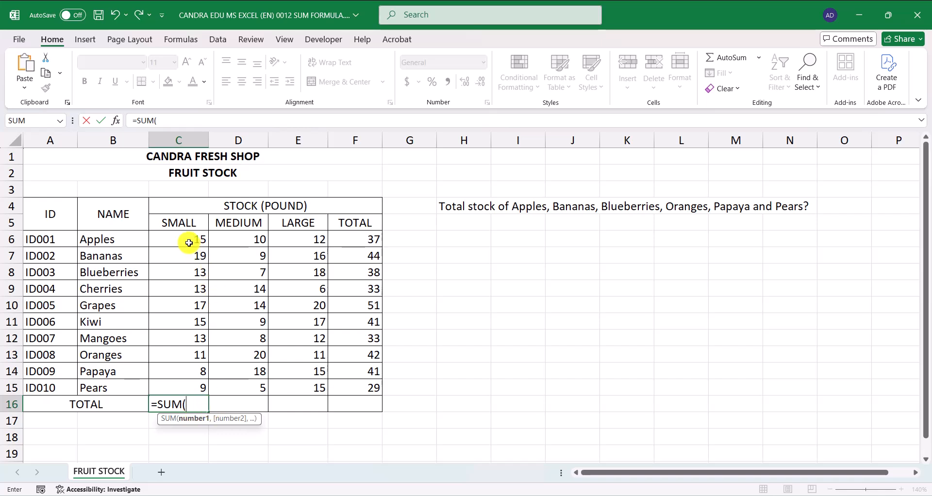
{"action": "left_click_drag", "start_coordinate": [189, 241], "coordinate": [193, 388]}
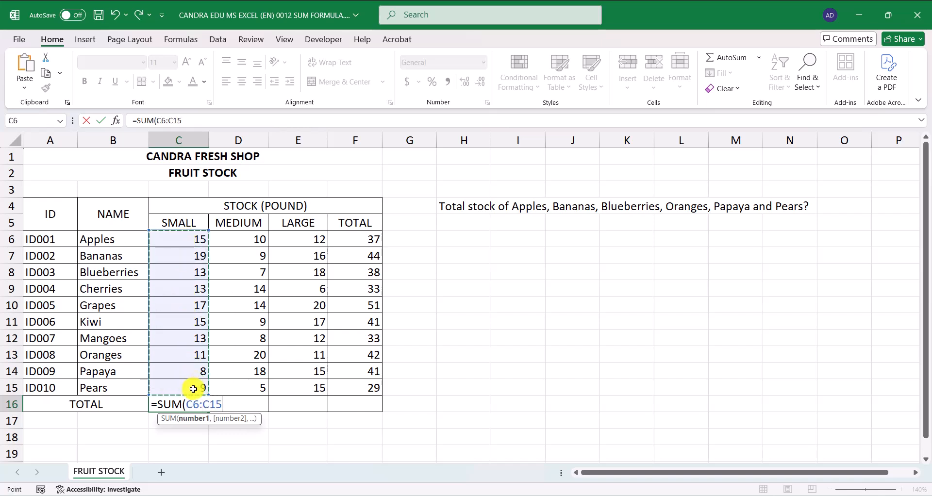
{"action": "type", "text": ")"}
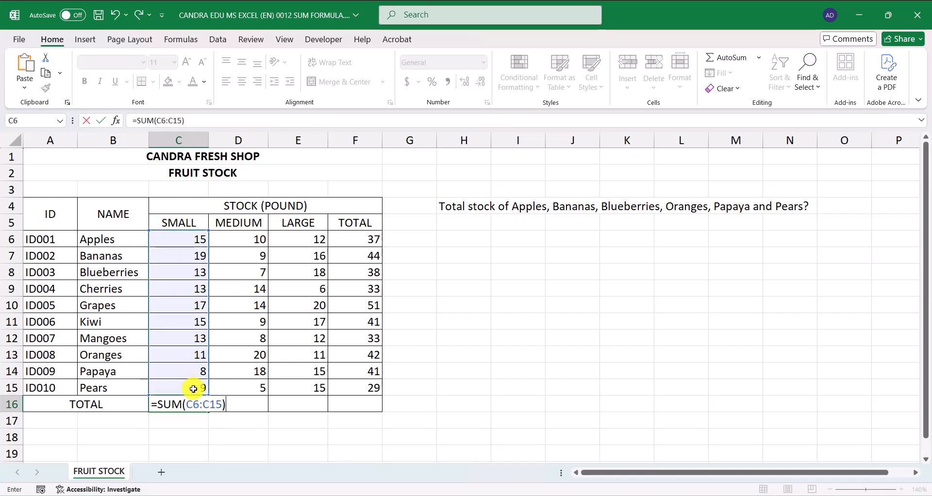
{"action": "key", "text": "Return"}
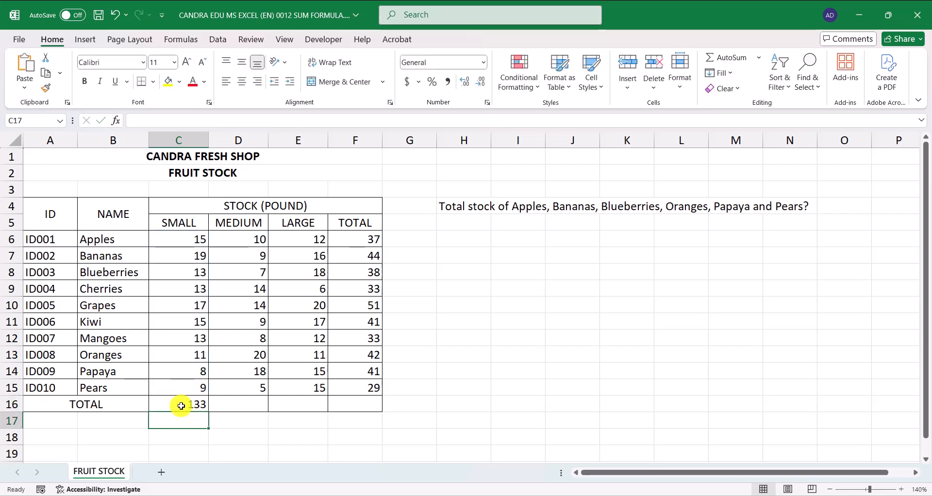
- Clear the SMALL column total in C16 and recalculate it with AutoSum over C6:C15
{"action": "left_click", "coordinate": [190, 404]}
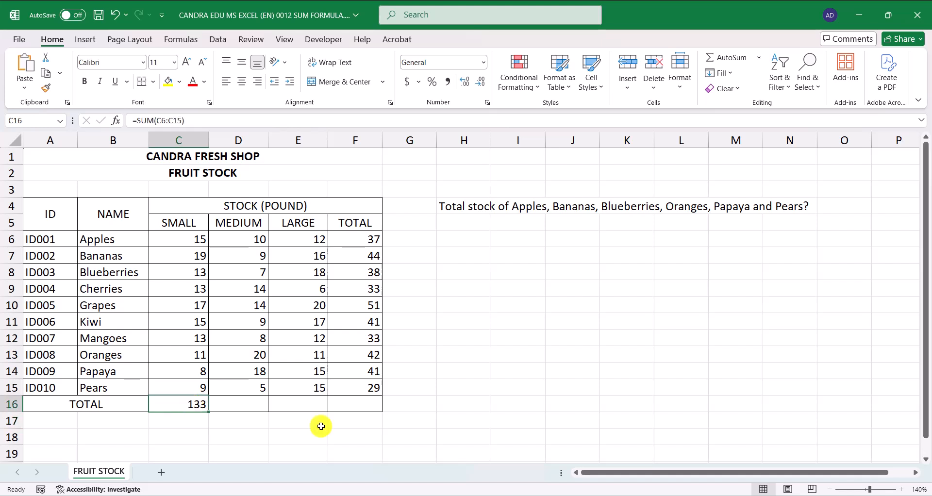
{"action": "key", "text": "Delete"}
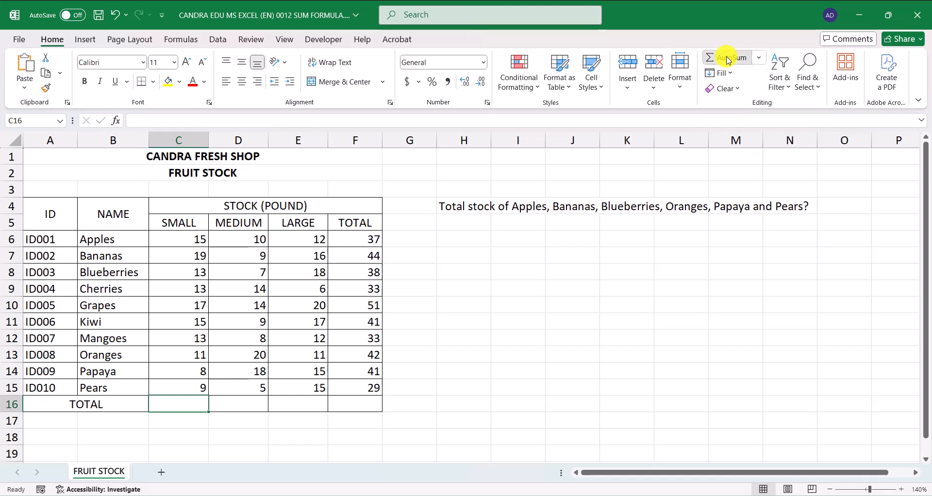
{"action": "left_click", "coordinate": [728, 61]}
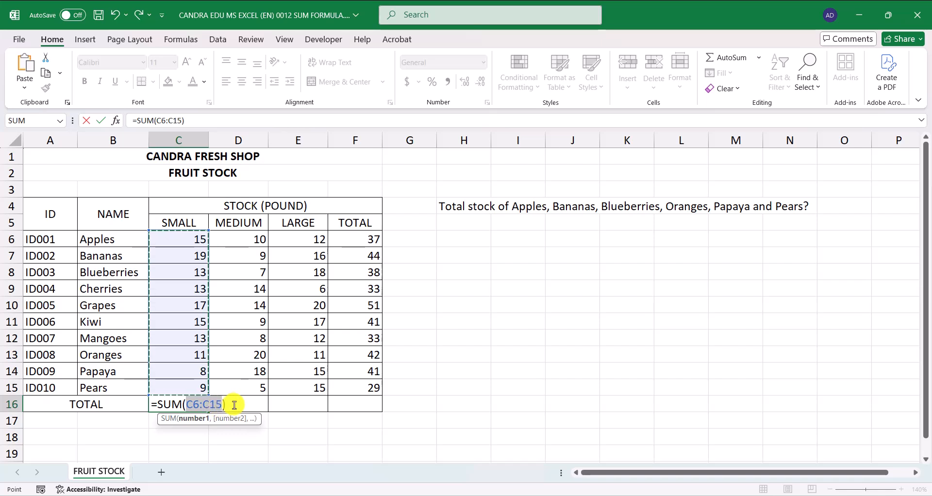
{"action": "key", "text": "Return"}
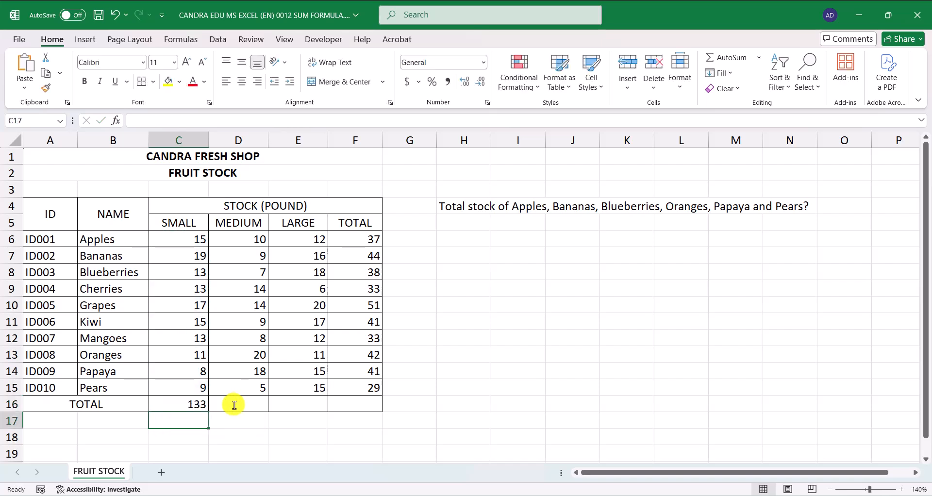
- Fill the SMALL column total formula from C16 across to E16 for the MEDIUM and LARGE columns
{"action": "left_click", "coordinate": [199, 404]}
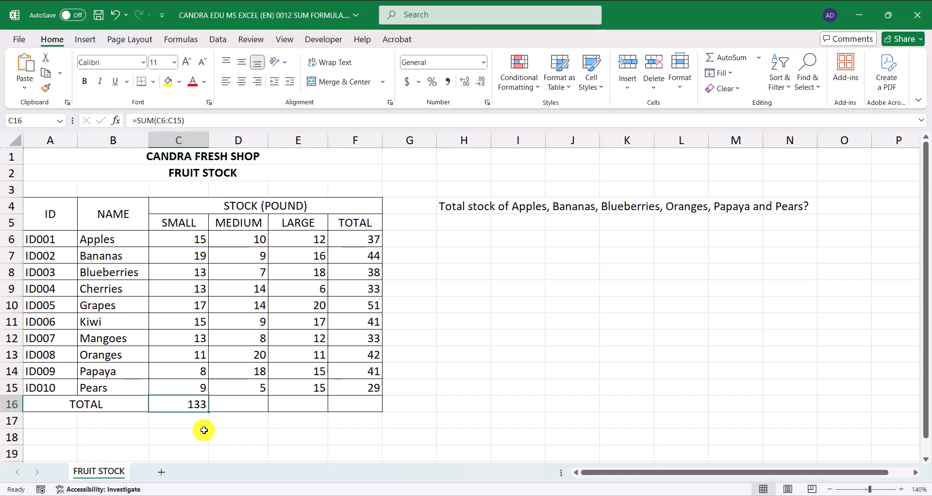
{"action": "left_click_drag", "start_coordinate": [210, 415], "coordinate": [318, 415]}
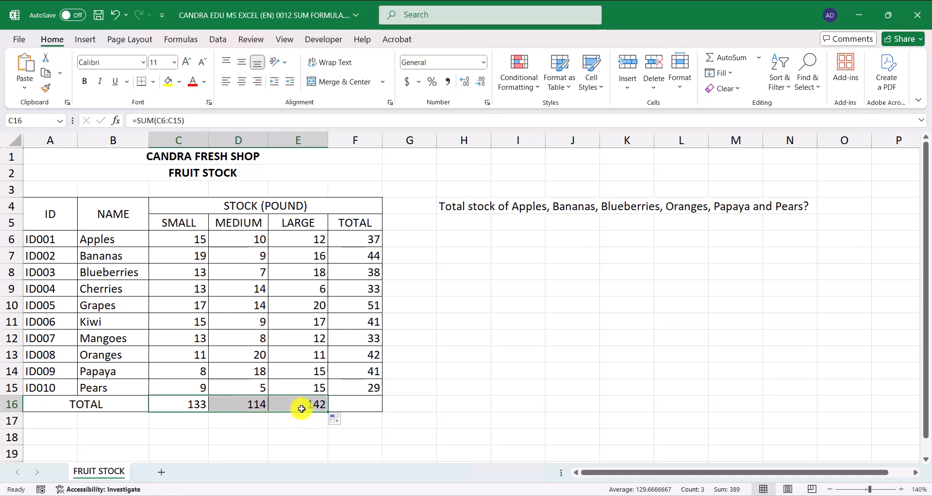
- Highlight the names Apples, Bananas and Blueberries (B6:B8) and Oranges, Papaya and Pears (B13:B15) with yellow fill
{"action": "left_click", "coordinate": [374, 409]}
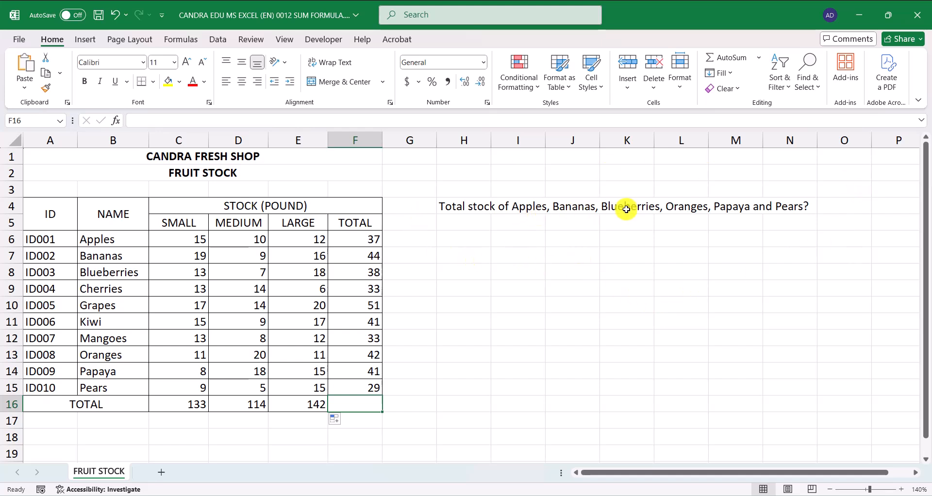
{"action": "left_click_drag", "start_coordinate": [123, 246], "coordinate": [122, 275]}
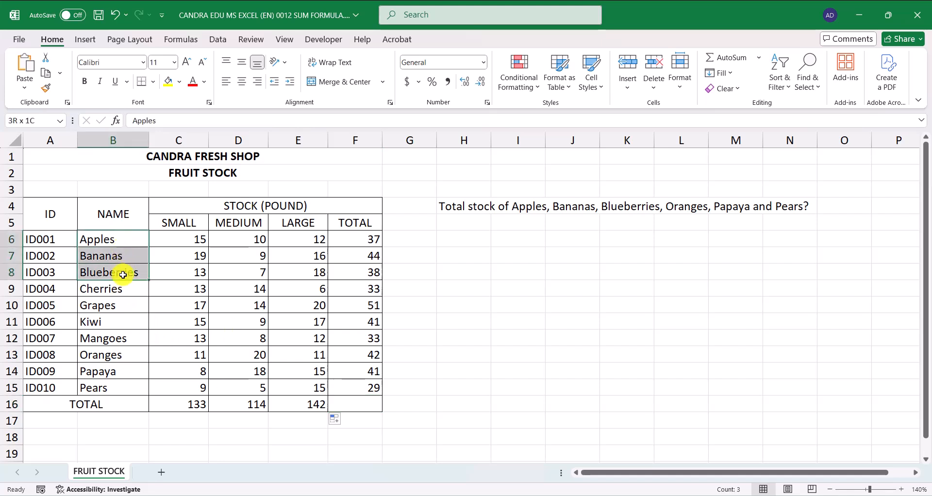
{"action": "left_click", "coordinate": [167, 82]}
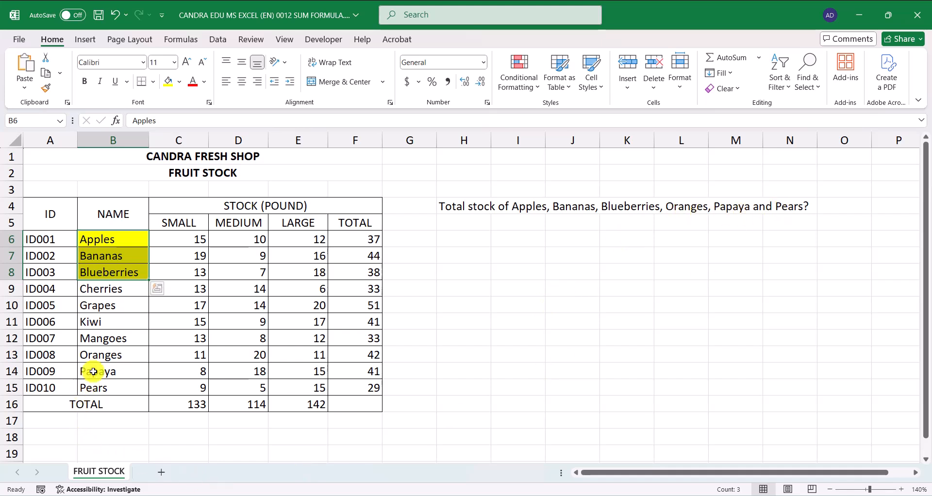
{"action": "left_click_drag", "start_coordinate": [100, 355], "coordinate": [98, 387]}
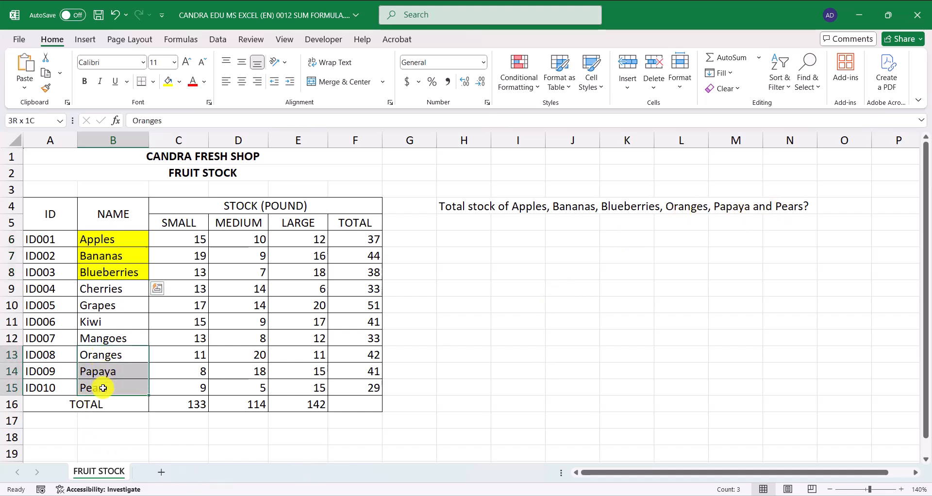
{"action": "left_click", "coordinate": [170, 86]}
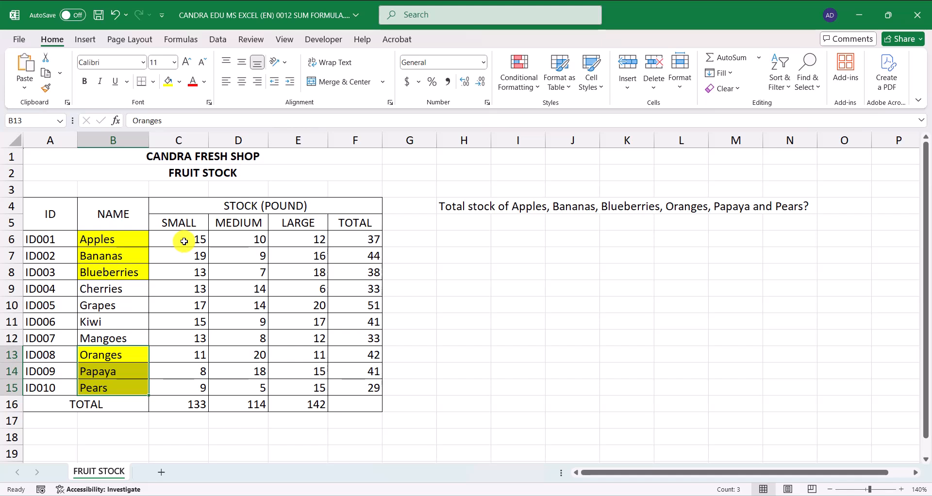
- Fill the SMALL, MEDIUM and LARGE stock values of the highlighted fruits, C6:E8 and C13:E15, with orange
{"action": "left_click_drag", "start_coordinate": [184, 238], "coordinate": [304, 271]}
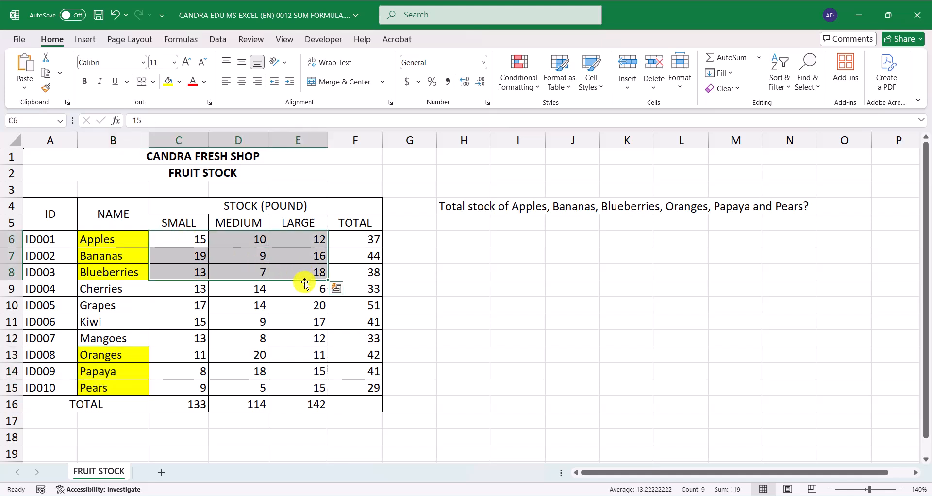
{"action": "left_click", "coordinate": [179, 81]}
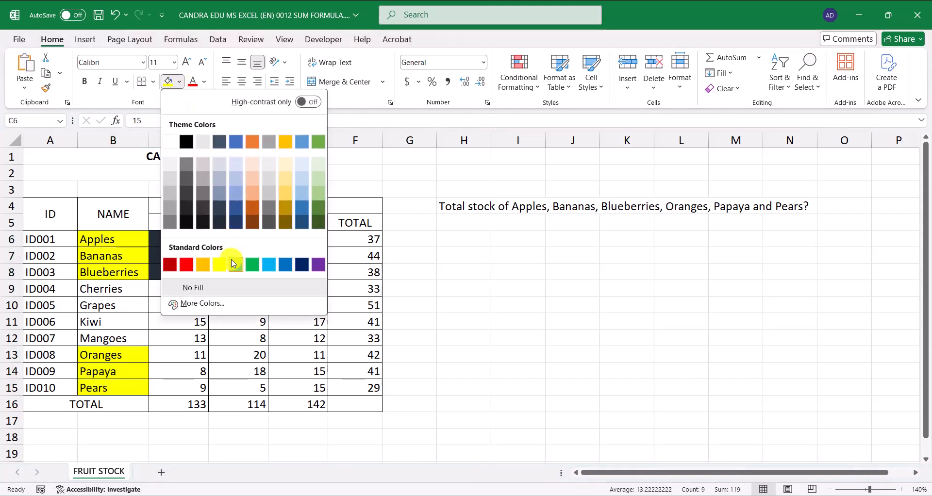
{"action": "left_click", "coordinate": [210, 267]}
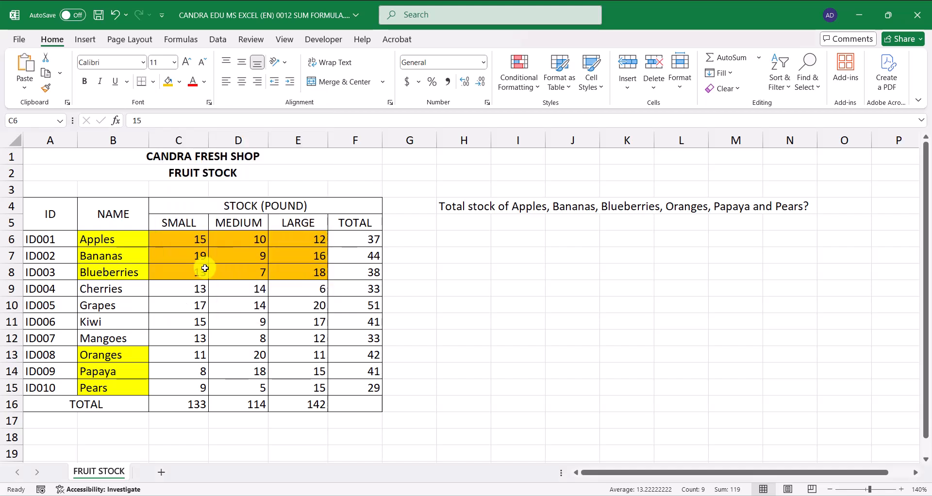
{"action": "left_click", "coordinate": [182, 358]}
{"action": "left_click_drag", "start_coordinate": [183, 358], "coordinate": [302, 389]}
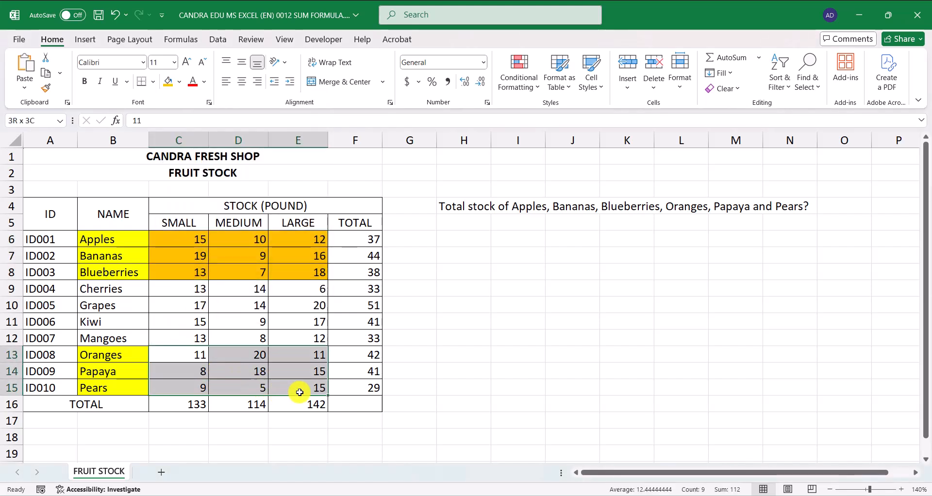
{"action": "left_click", "coordinate": [167, 82]}
{"action": "left_click_drag", "start_coordinate": [179, 239], "coordinate": [302, 277]}
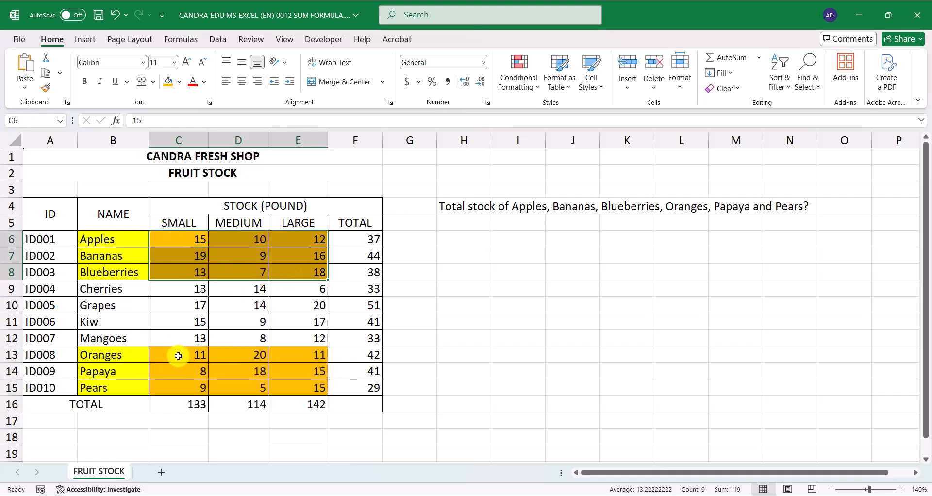
{"action": "left_click_drag", "start_coordinate": [187, 238], "coordinate": [277, 271]}
{"action": "left_click_drag", "start_coordinate": [182, 354], "coordinate": [291, 389]}
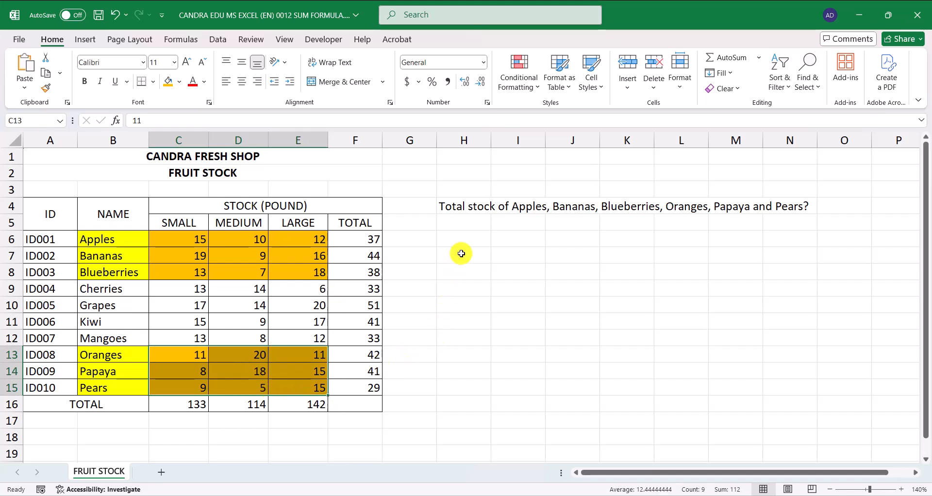
- Calculate the combined stock of the six highlighted fruits in H5 with the formula =SUM(C6:E8,C13:E15)
{"action": "left_click", "coordinate": [471, 225]}
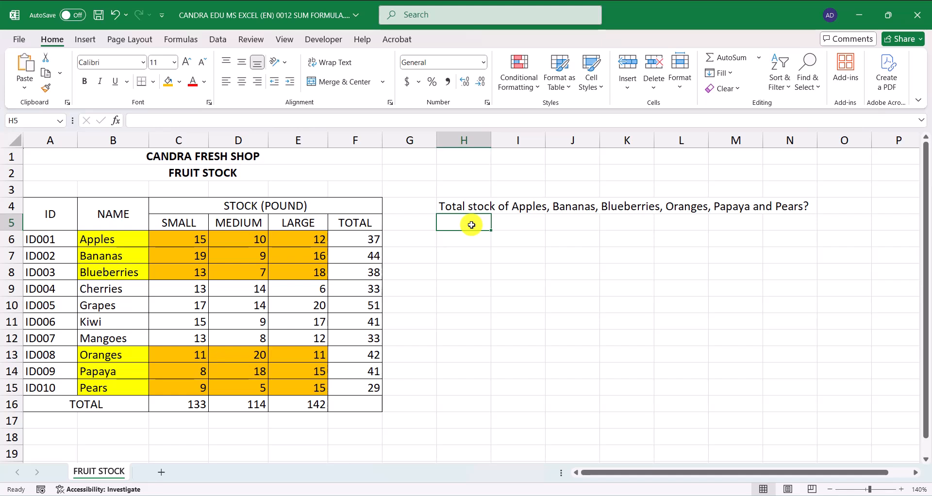
{"action": "type", "text": "=SUM"}
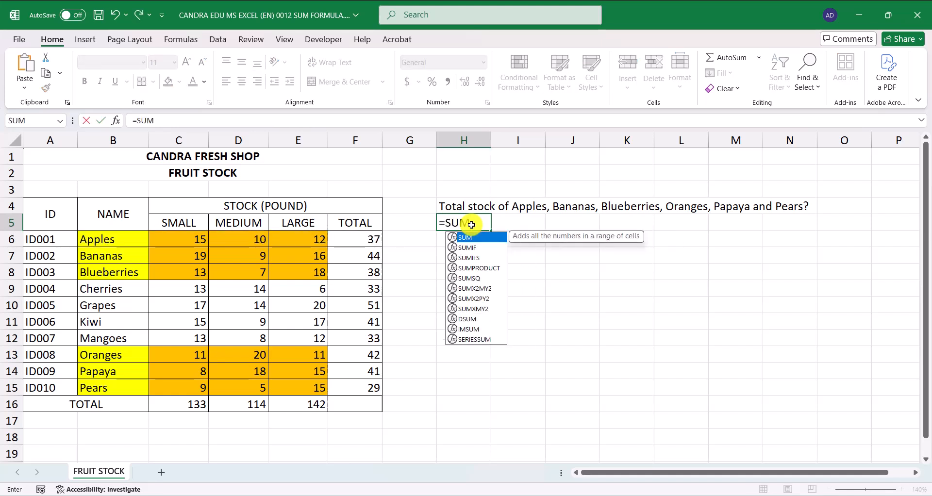
{"action": "type", "text": "("}
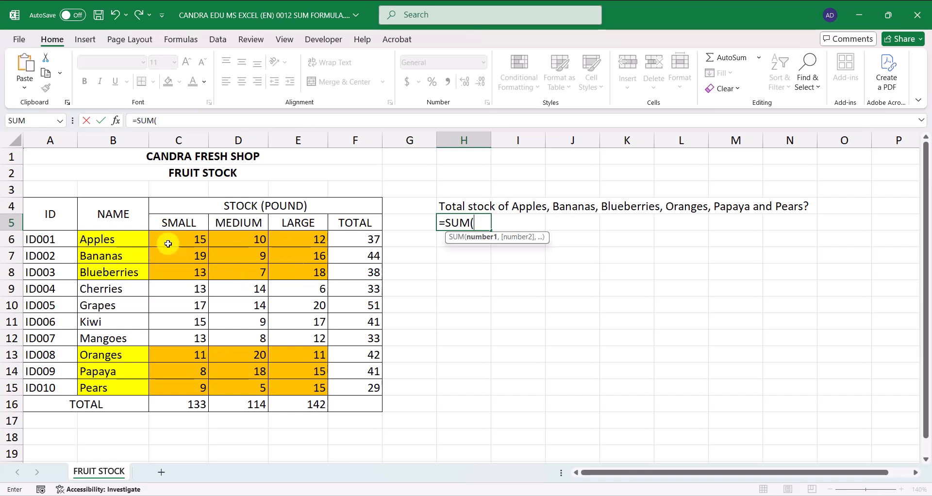
{"action": "left_click_drag", "start_coordinate": [167, 236], "coordinate": [302, 270]}
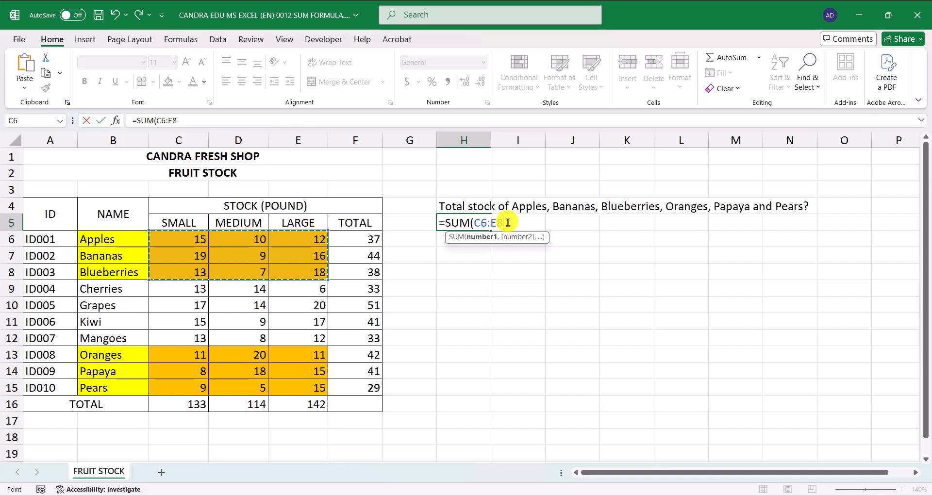
{"action": "type", "text": ","}
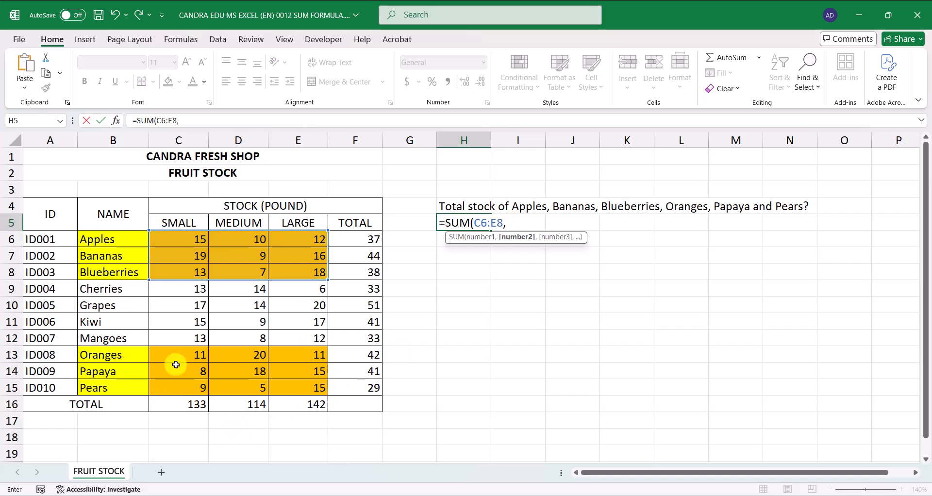
{"action": "left_click_drag", "start_coordinate": [183, 354], "coordinate": [297, 388]}
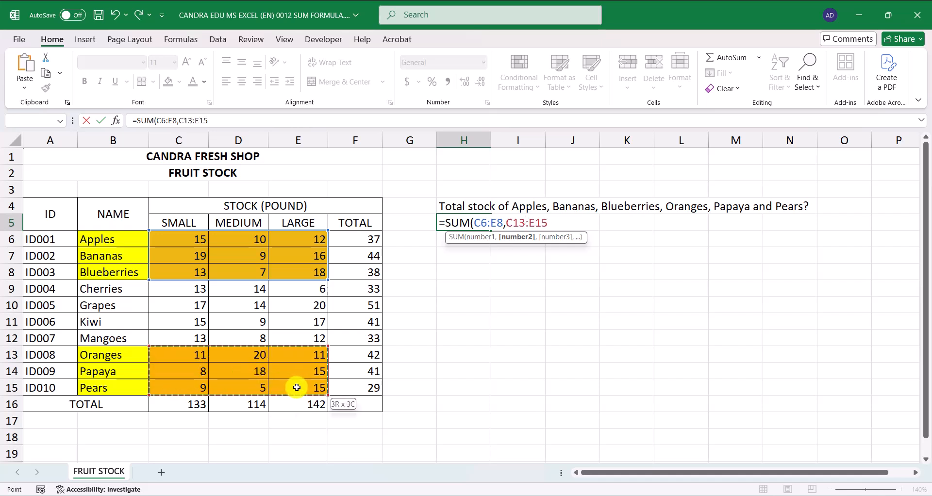
{"action": "left_click_drag", "start_coordinate": [297, 387], "coordinate": [298, 387]}
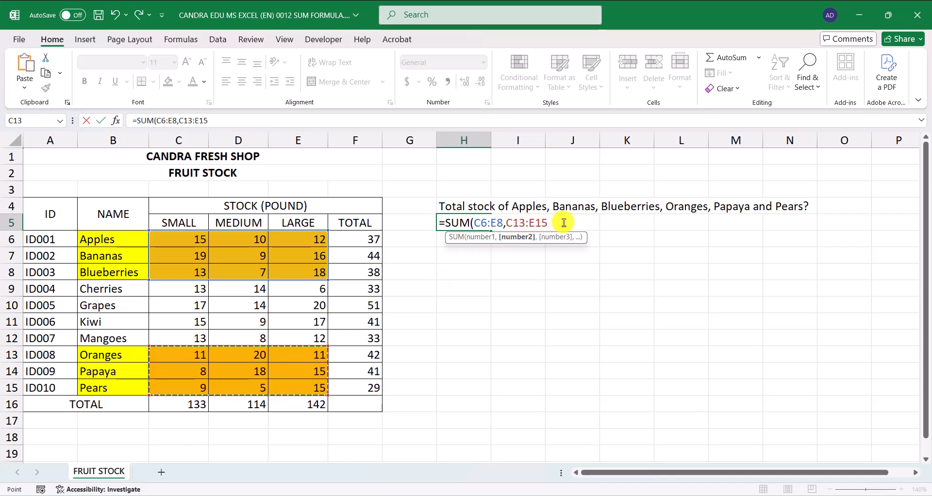
{"action": "type", "text": ")"}
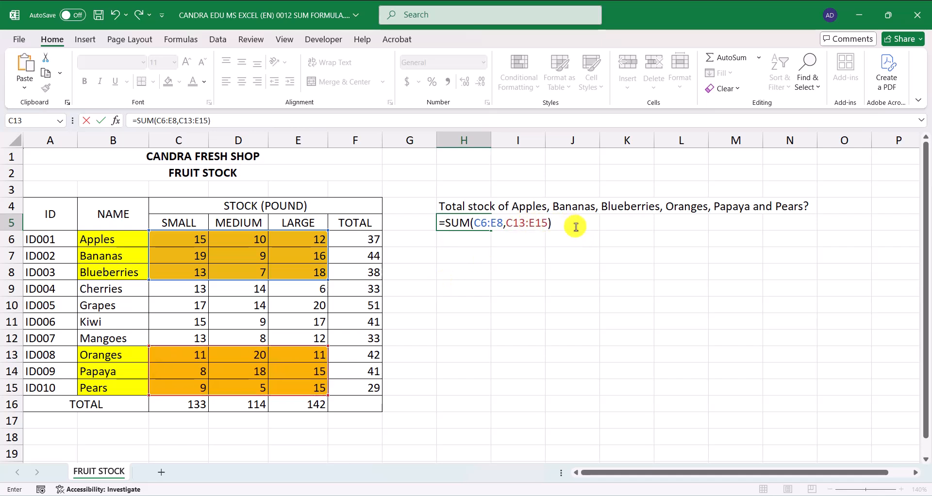
{"action": "key", "text": "Return"}
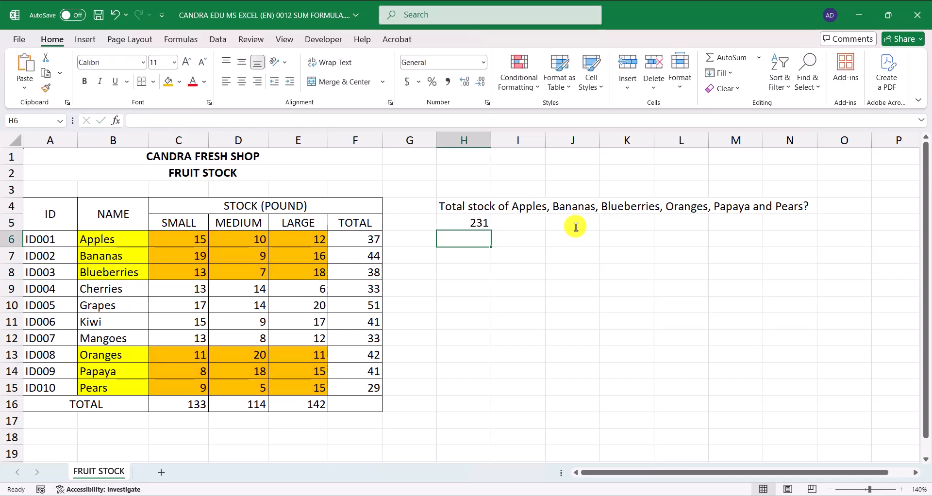
{"action": "left_click", "coordinate": [484, 224]}
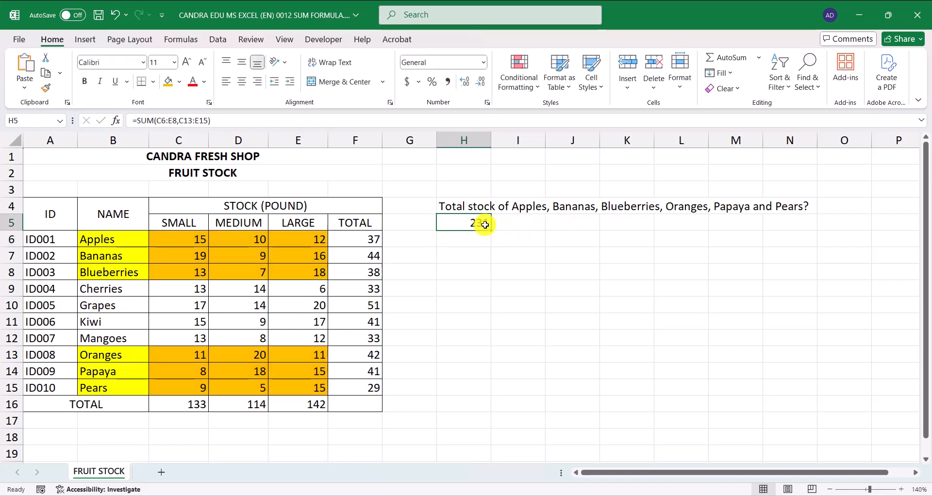